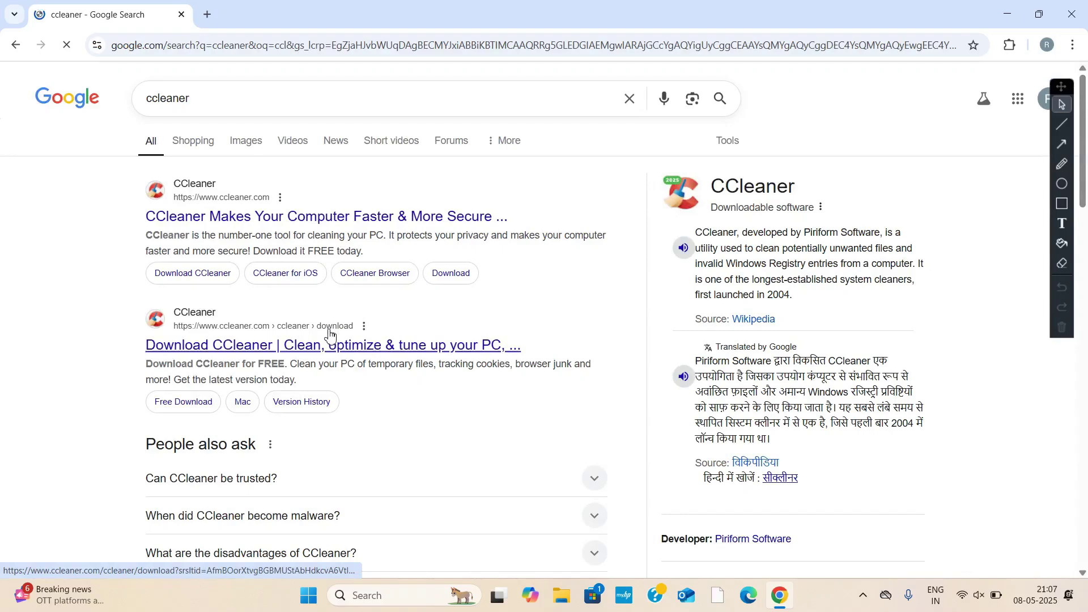
- Open the official CCleaner website from the Google search results and accept its cookies
scroll(286, 215, down, 1)
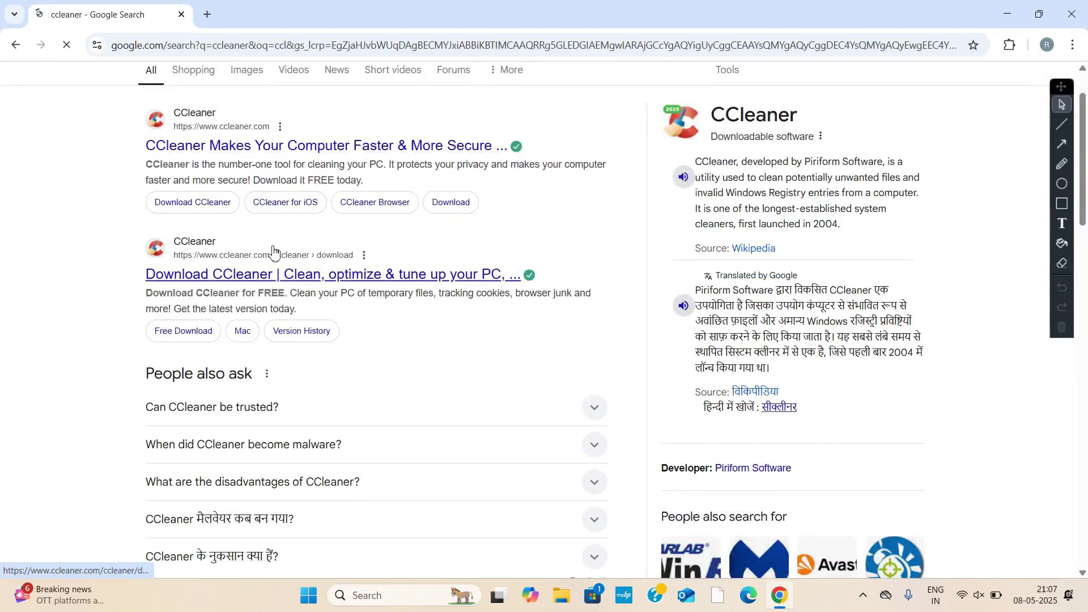
scroll(274, 251, down, 4)
scroll(296, 345, up, 5)
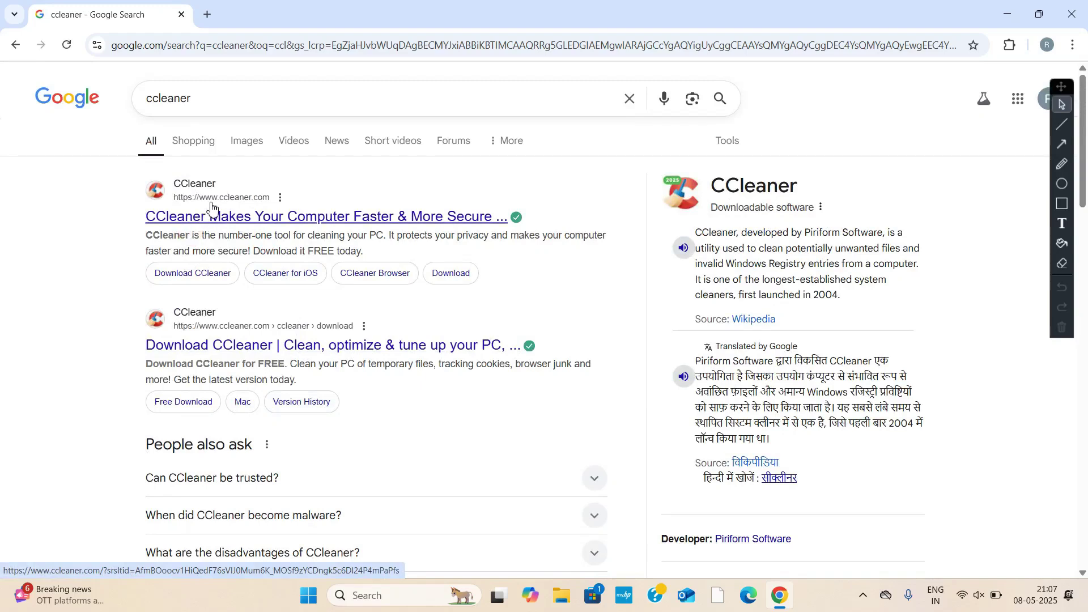
click(248, 225)
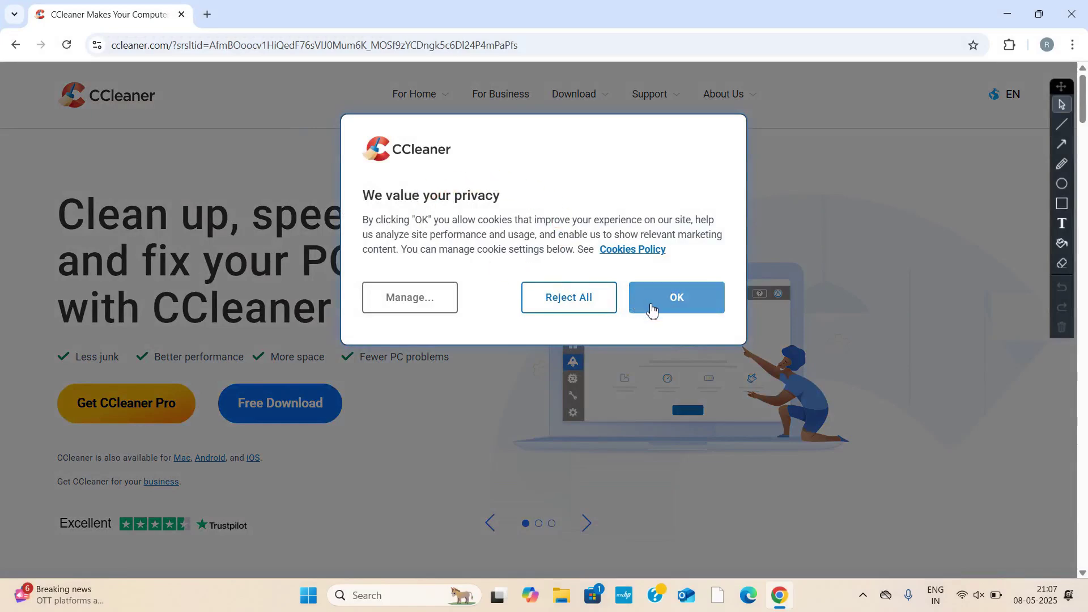
click(681, 303)
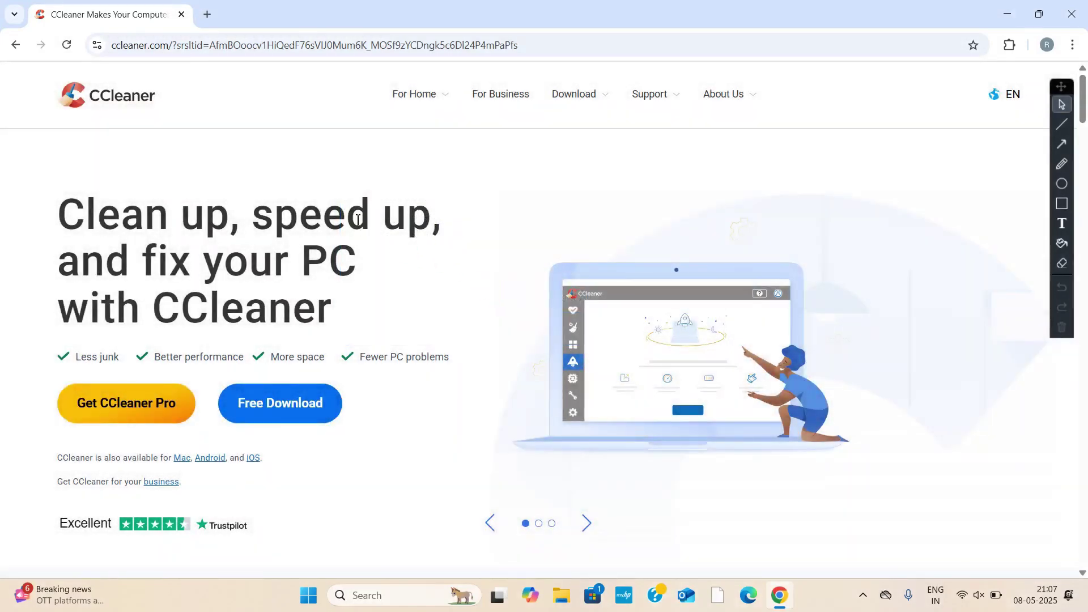
- Start the free download of CCleaner from the website's home page
scroll(358, 220, down, 1)
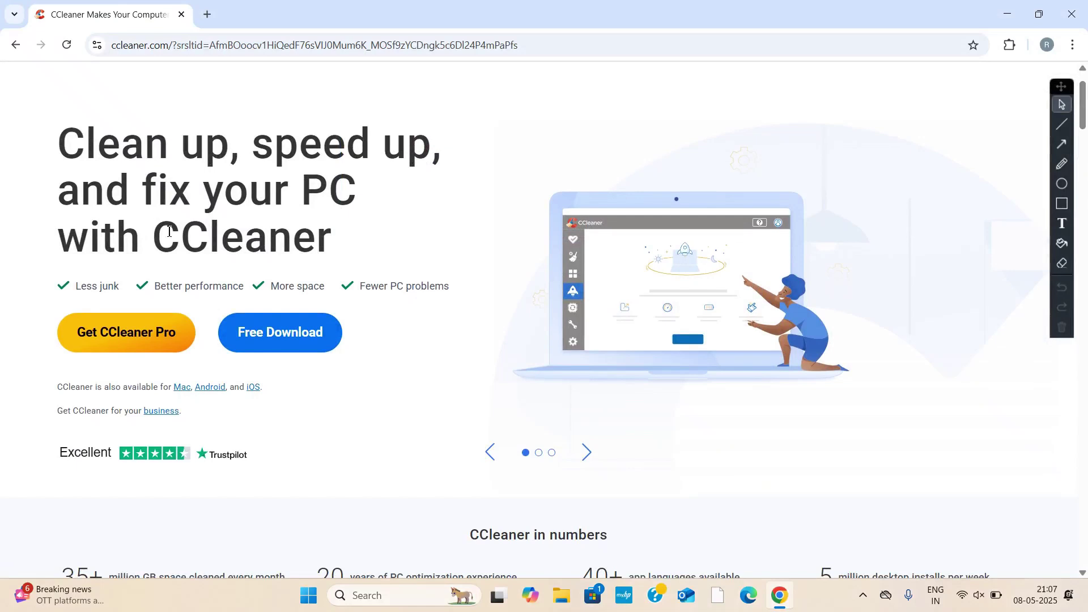
click(130, 338)
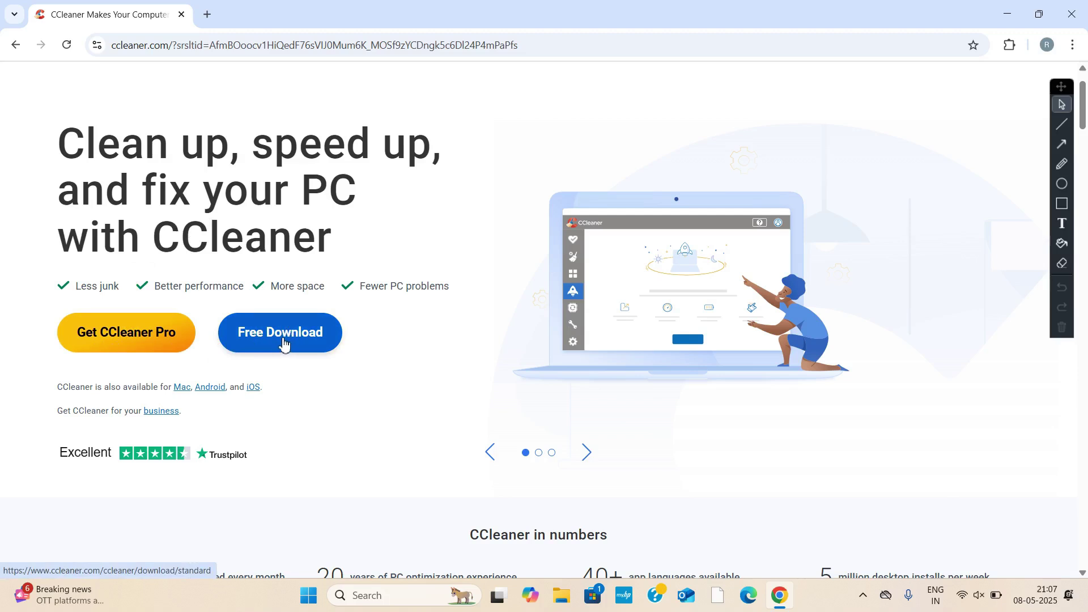
mouse_move(290, 359)
mouse_down()
mouse_move(289, 369)
mouse_move(281, 353)
mouse_up()
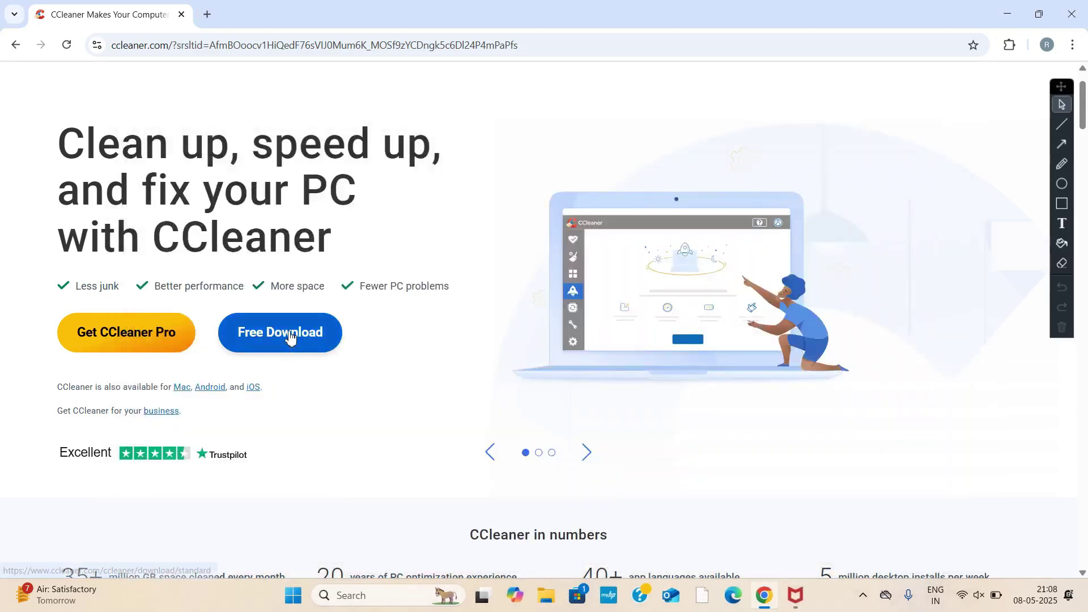
click(292, 336)
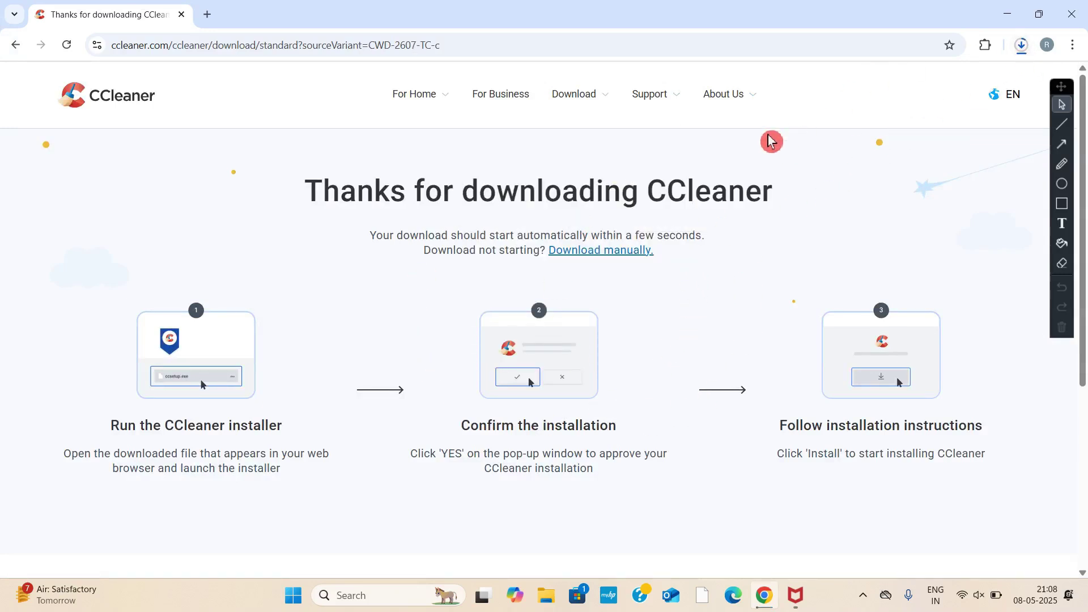
- Check the download progress of ccsetup635.exe and show the finished file in its Downloads folder
click(1020, 46)
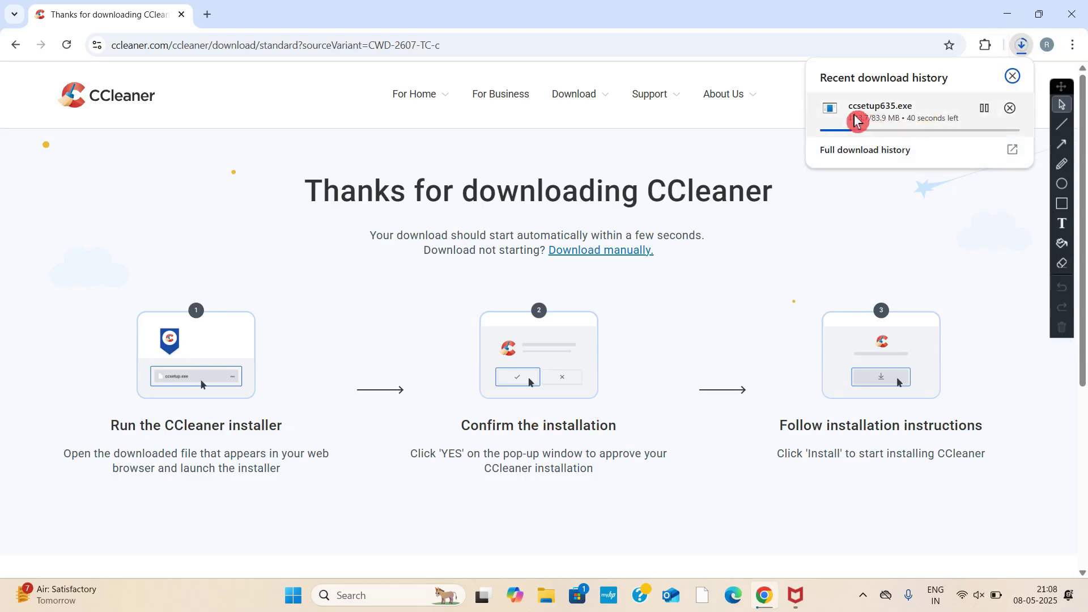
click(1020, 48)
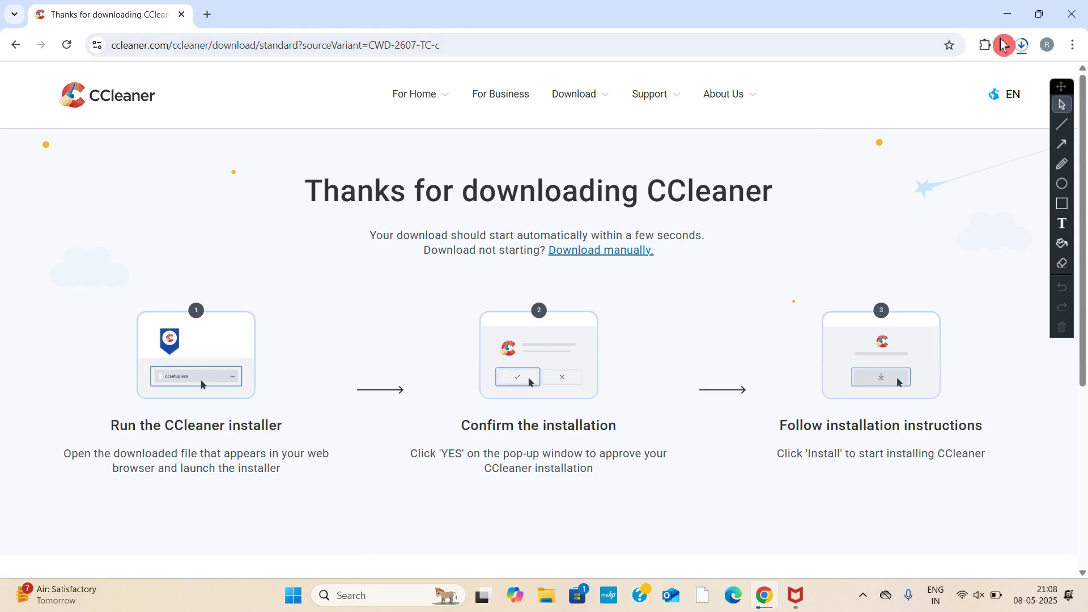
click(1020, 46)
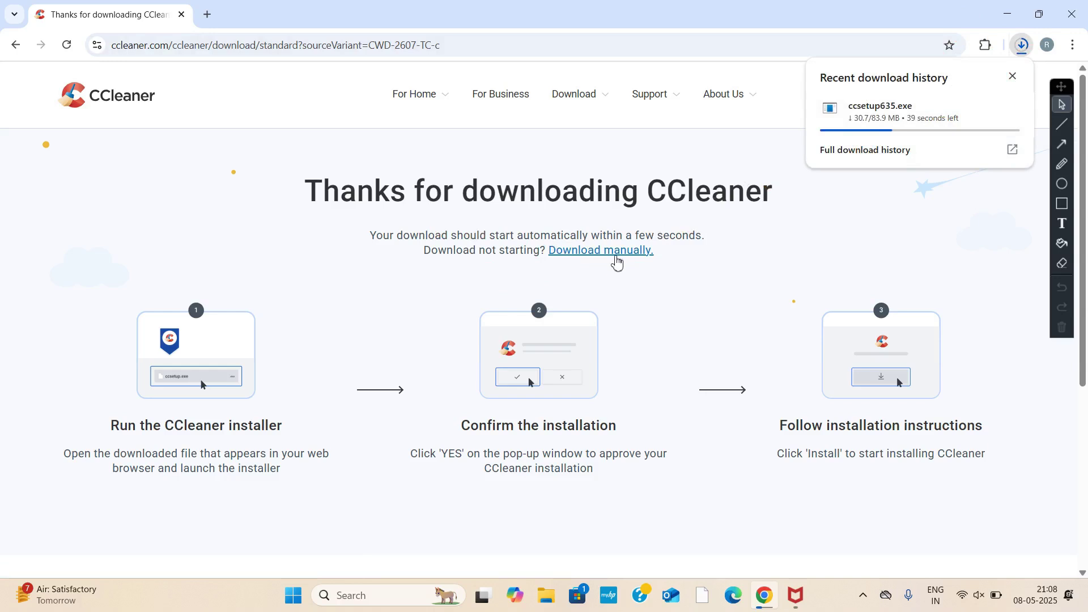
mouse_move(915, 116)
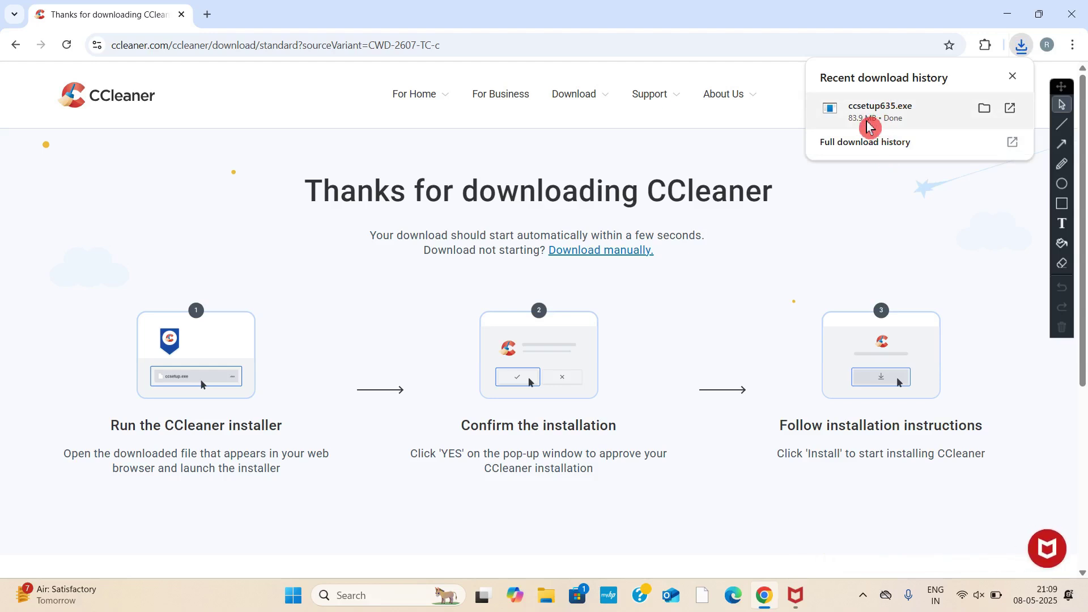
click(1008, 111)
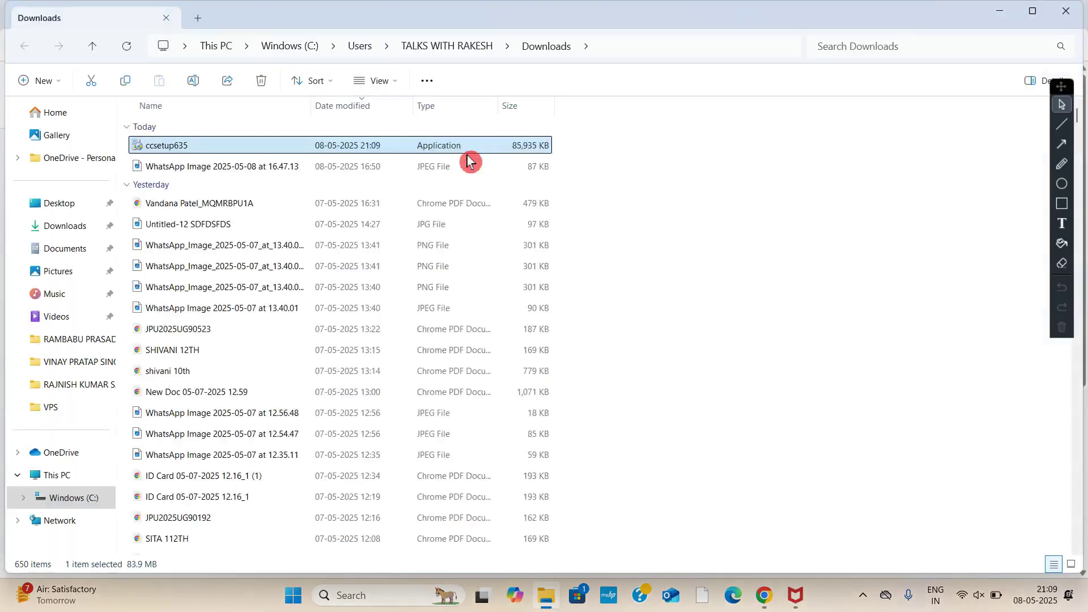
- Run the ccsetup635 installer as administrator and minimize the Downloads window to get to the desktop
right_click(249, 146)
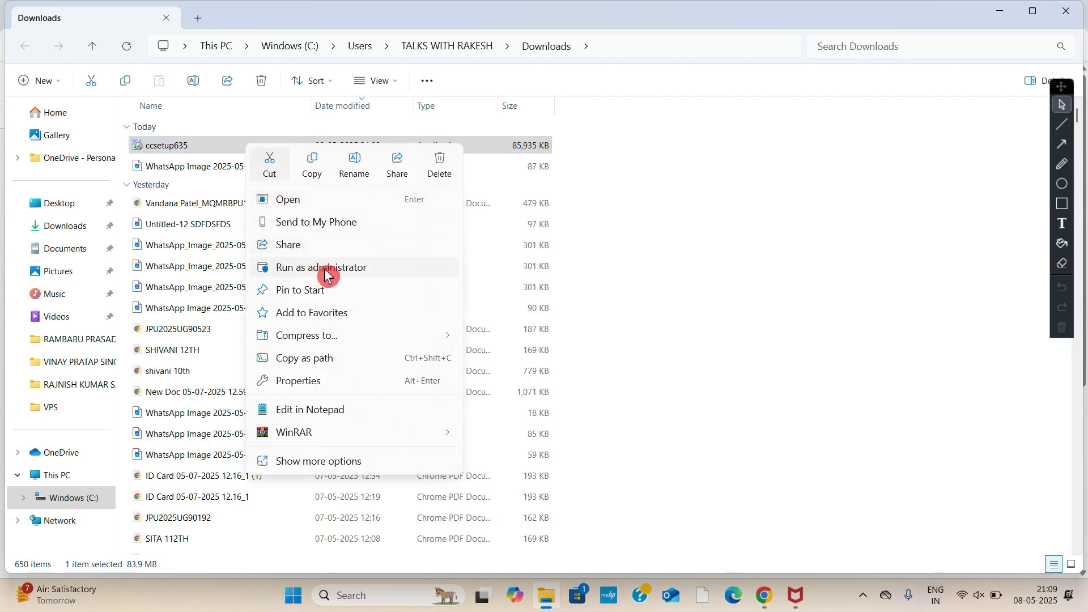
click(328, 269)
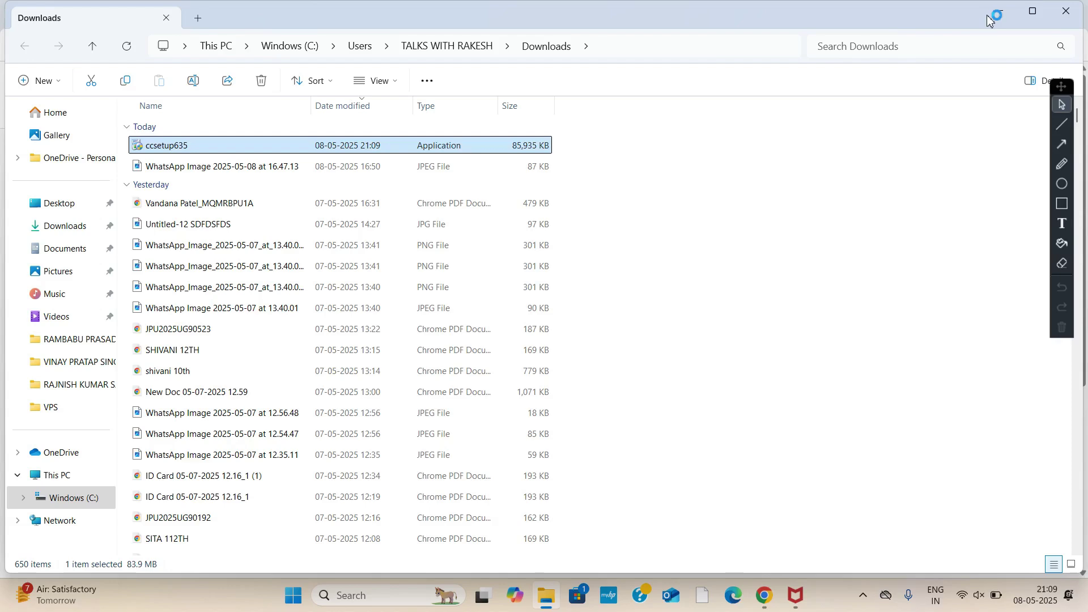
click(990, 20)
right_click(708, 174)
click(753, 232)
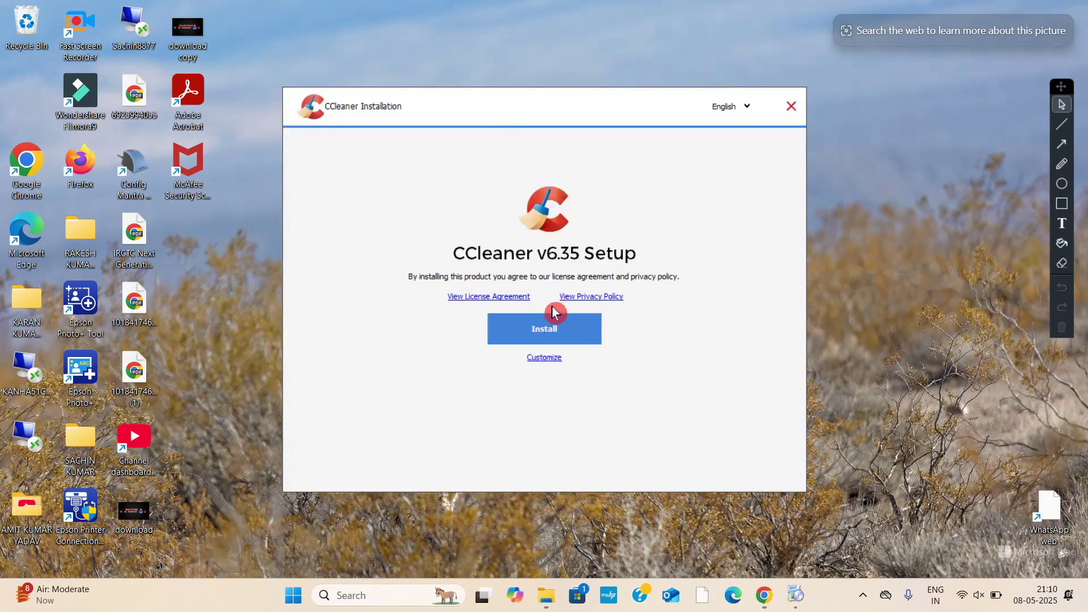
- Install CCleaner v6.35, run it with release notes enabled, and choose Google Chrome just once for the http link
click(550, 337)
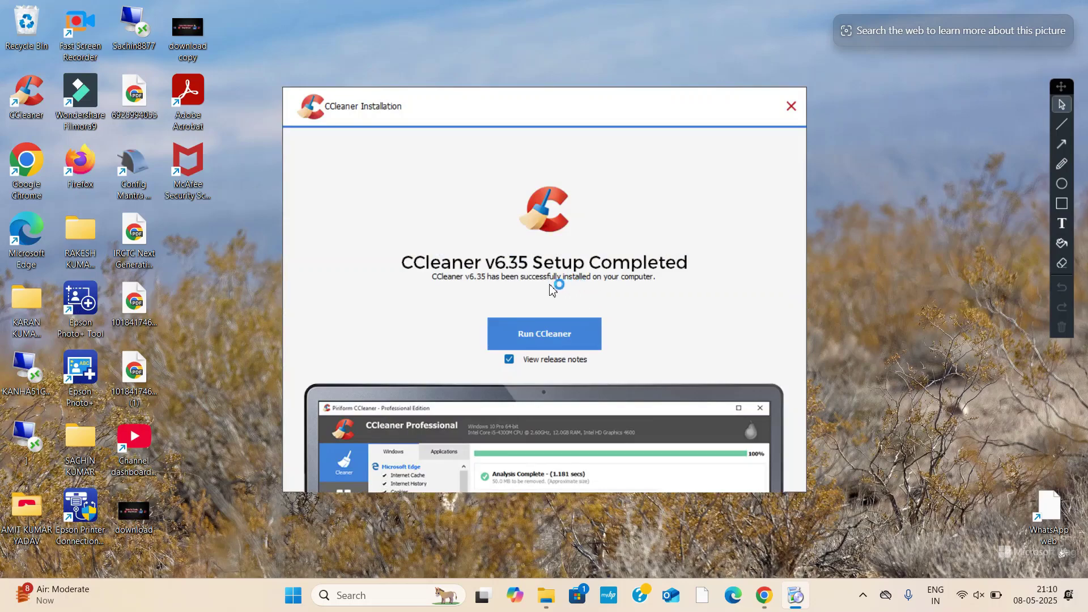
click(540, 347)
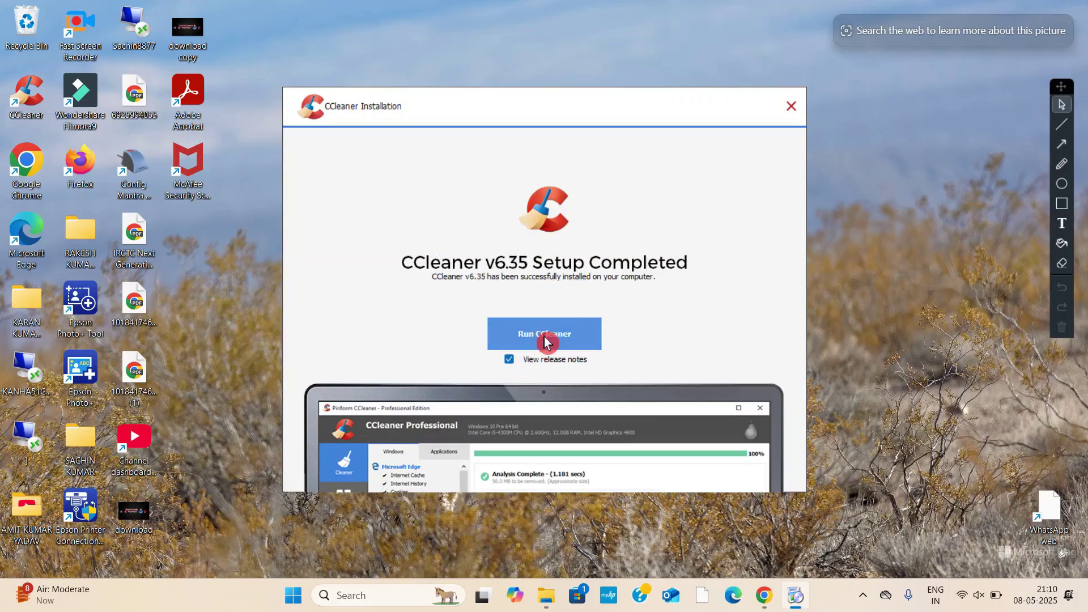
click(549, 340)
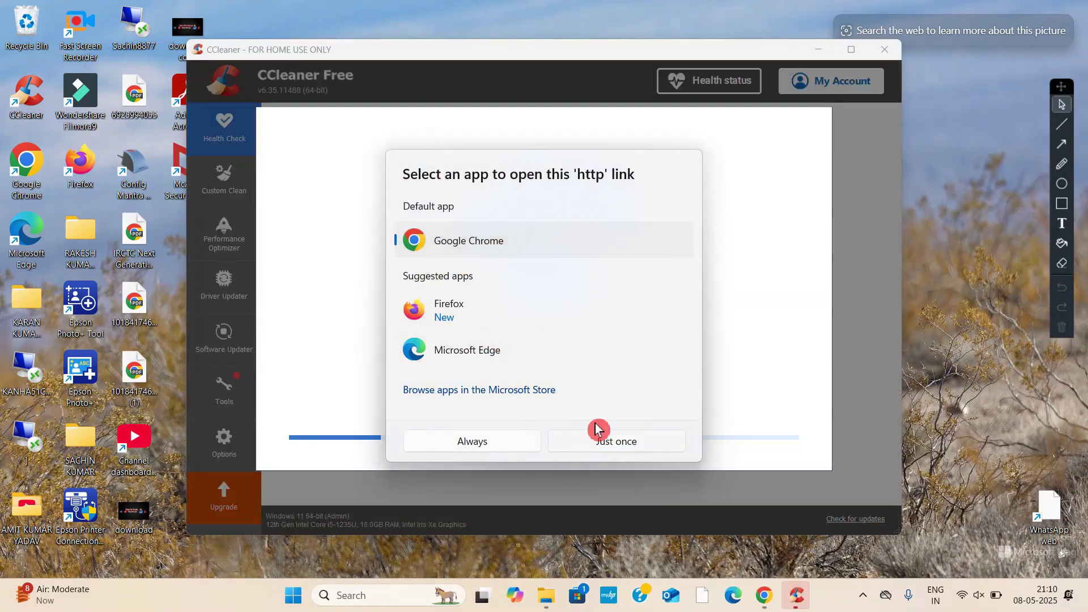
click(598, 429)
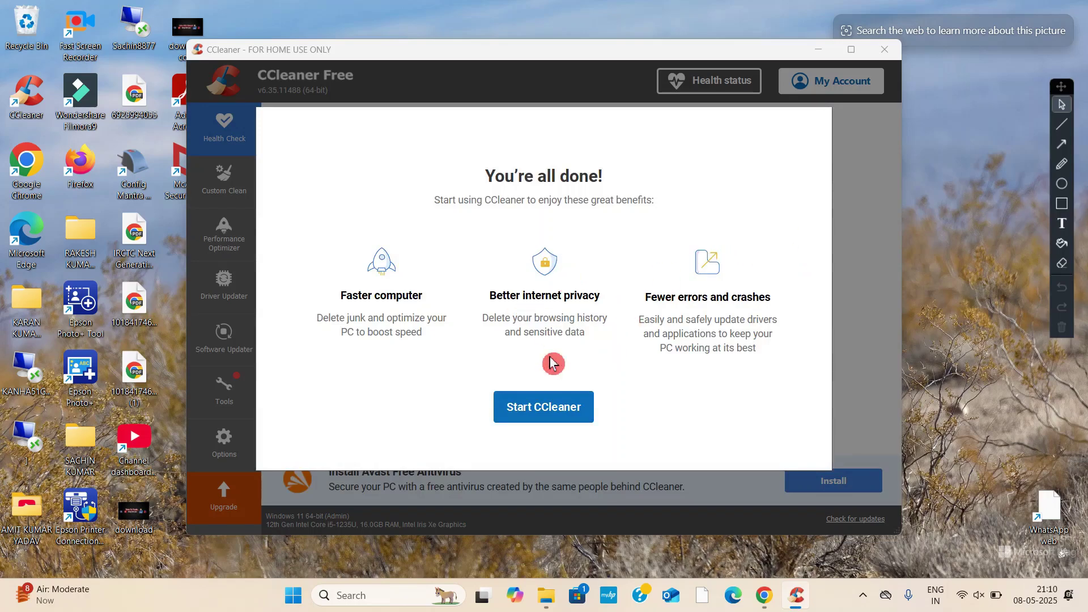
- Start CCleaner, accept the CCleaner Browser offer, and decline the Professional upgrade and 60-day trial
click(544, 416)
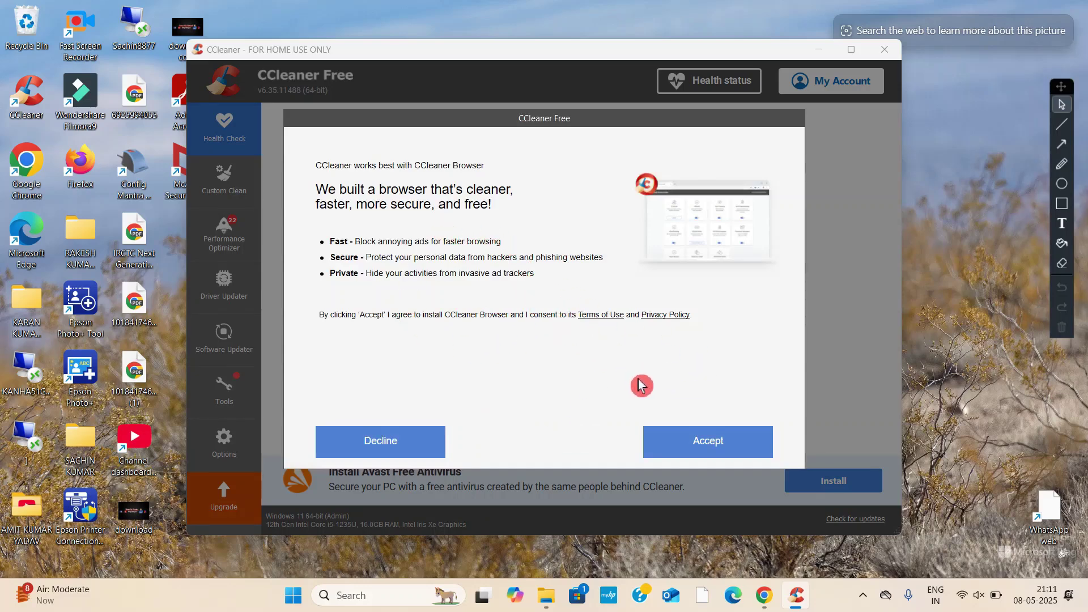
click(715, 451)
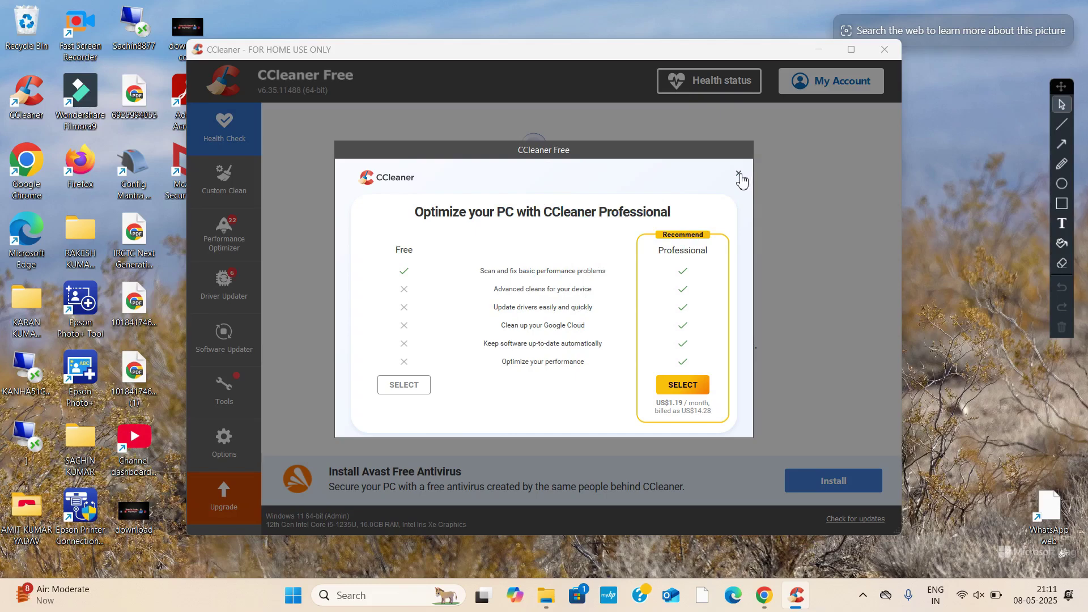
click(739, 174)
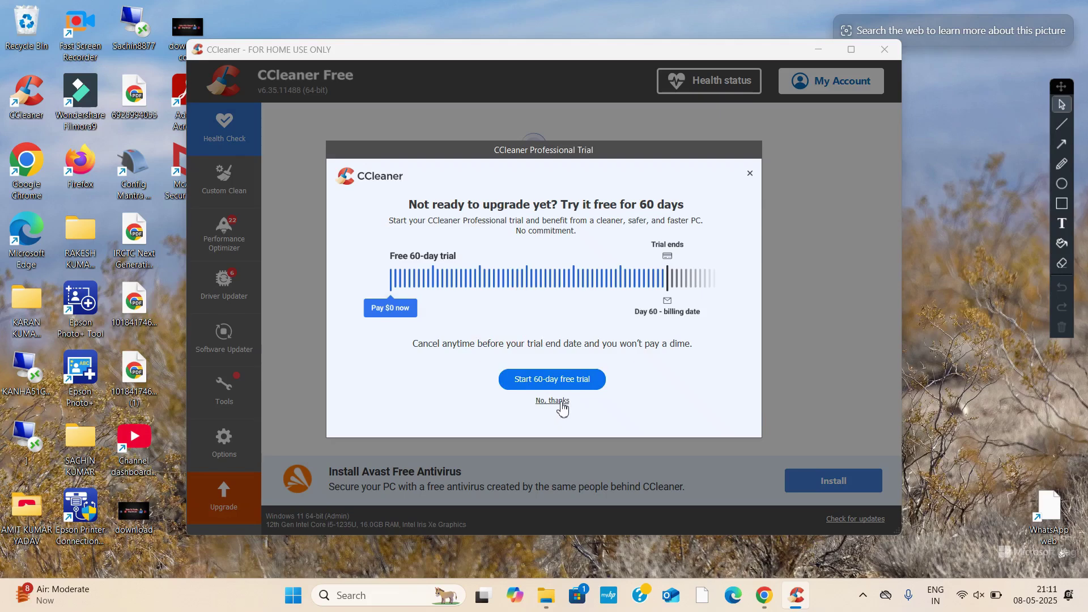
click(552, 401)
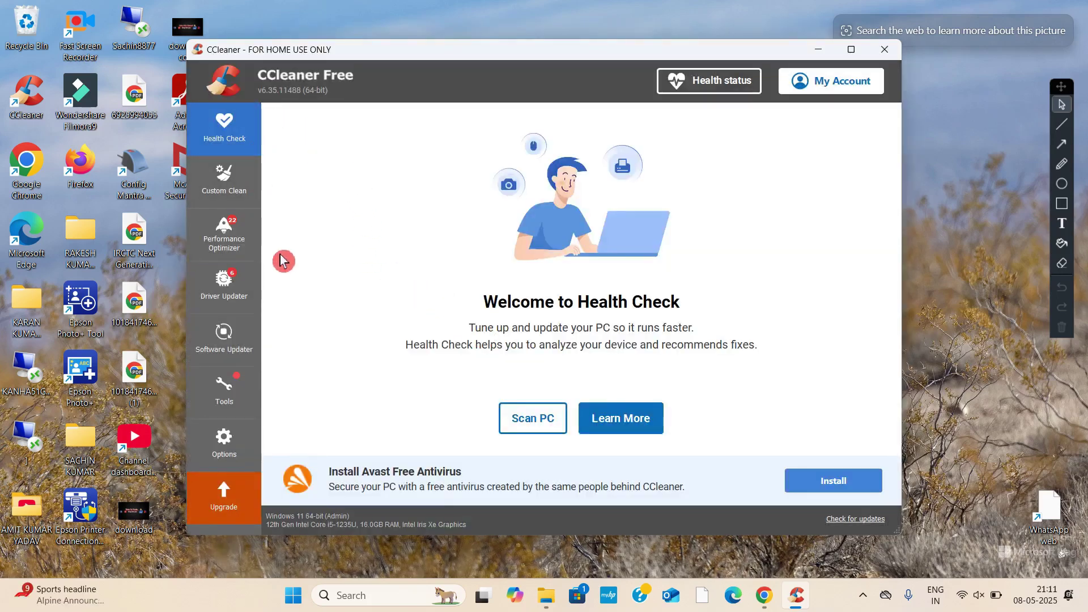
- Maximize the CCleaner window and open Custom Clean
click(844, 57)
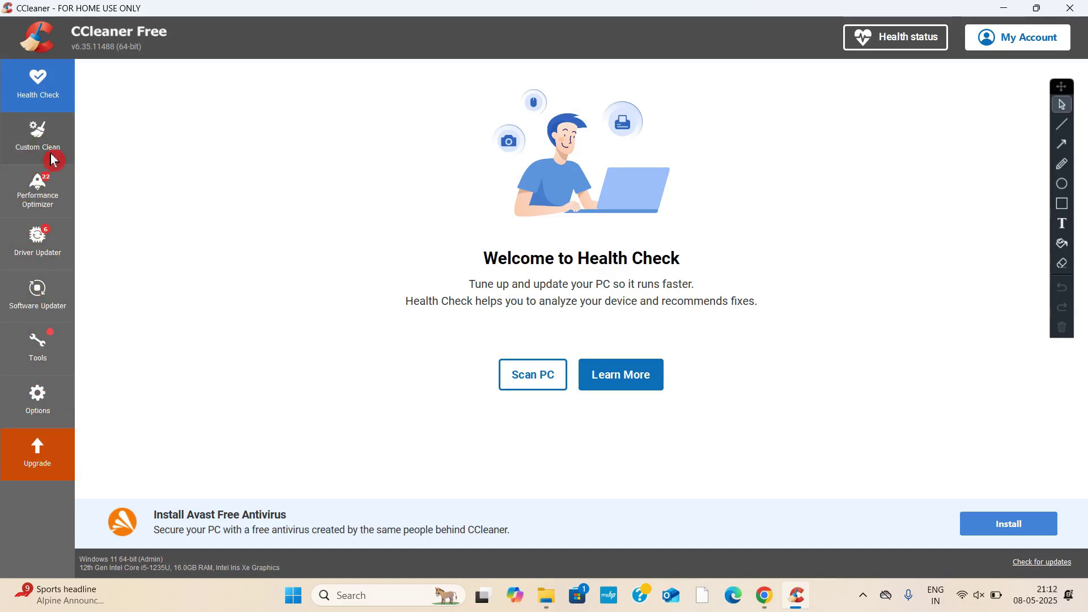
click(34, 148)
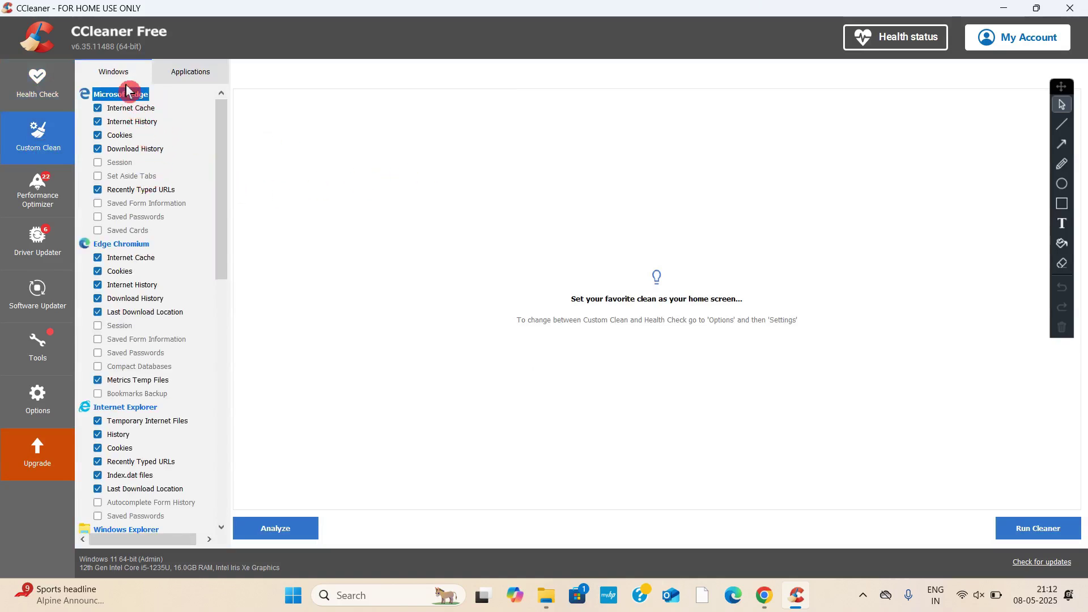
- Review the Windows cleaning options, from the Microsoft Edge entries through System, Advanced and Windows Downloads
scroll(145, 170, down, 3)
scroll(113, 284, up, 3)
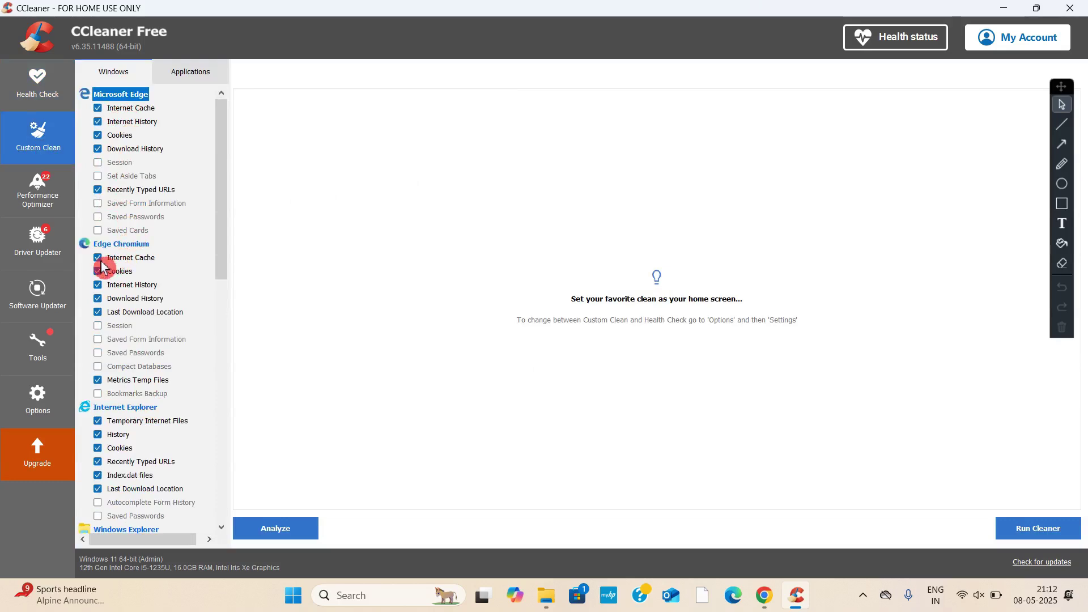
scroll(128, 340, down, 1)
scroll(130, 340, down, 2)
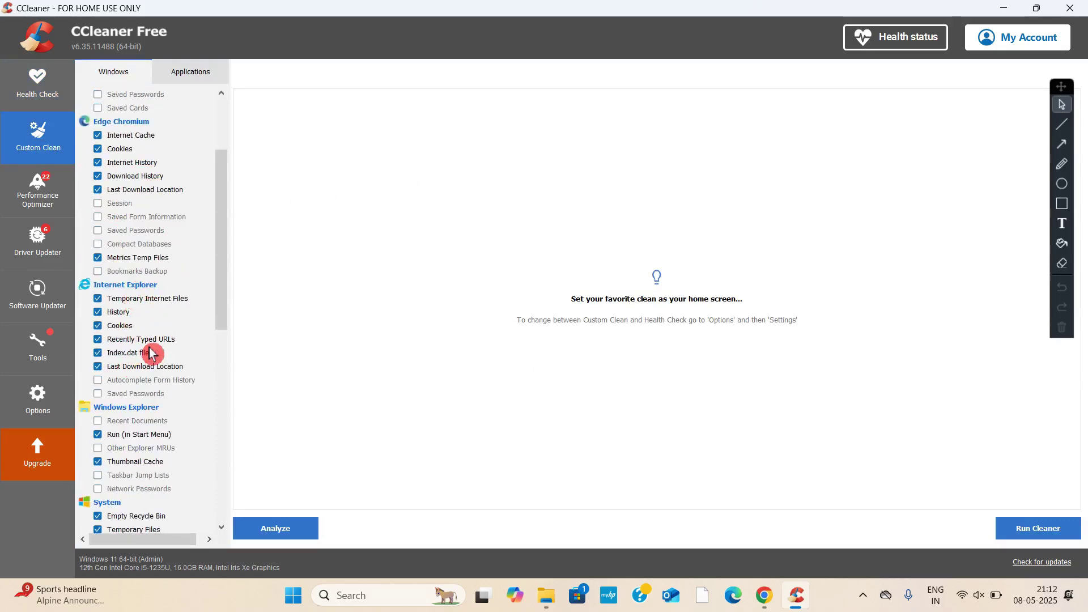
scroll(139, 423, down, 4)
scroll(136, 429, down, 7)
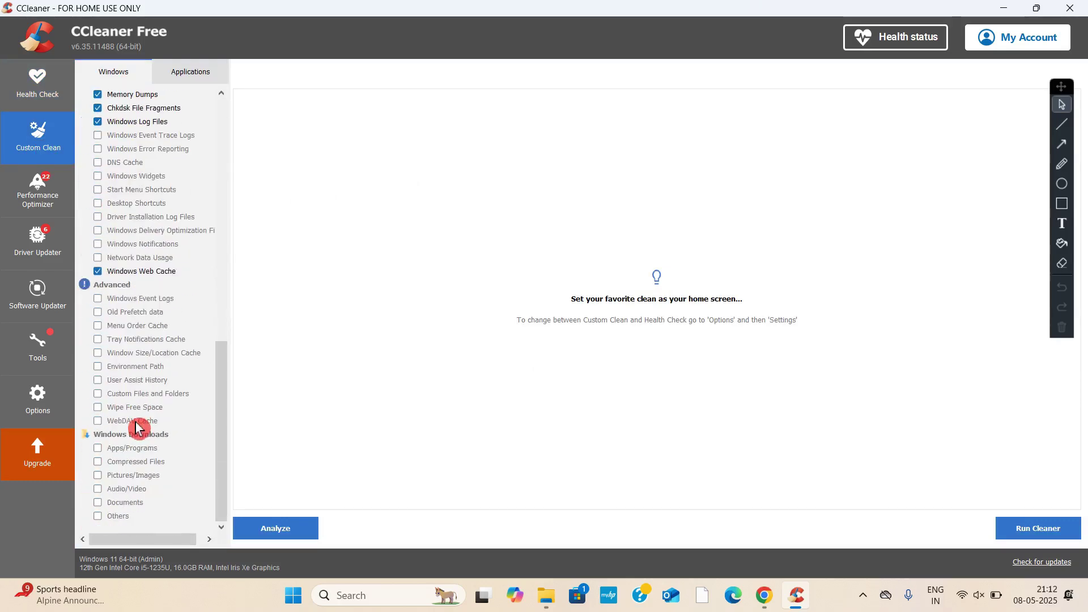
scroll(144, 403, up, 14)
scroll(143, 242, up, 2)
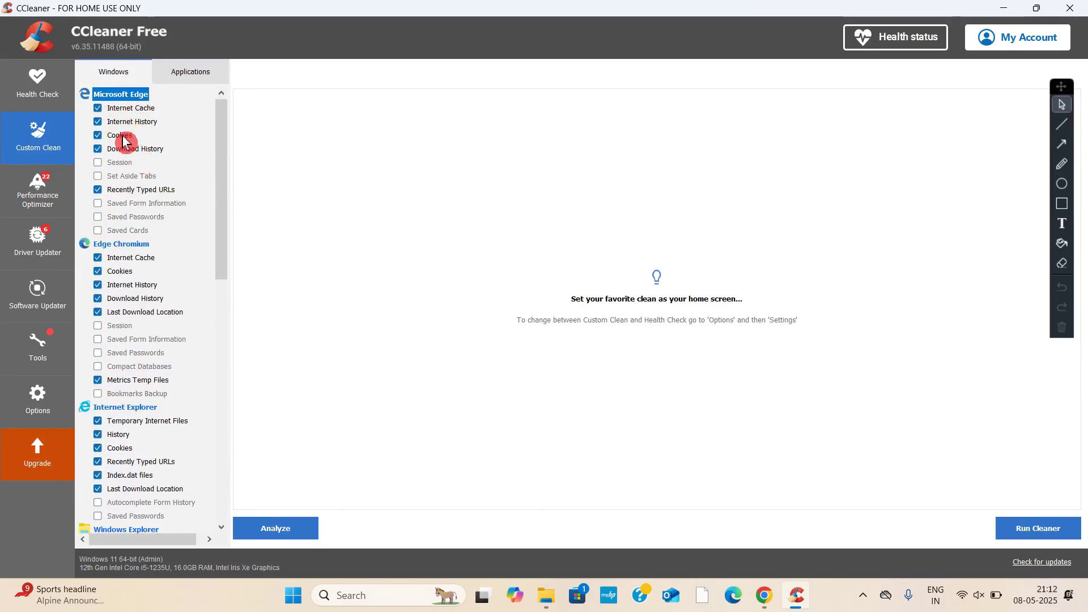
scroll(139, 269, down, 3)
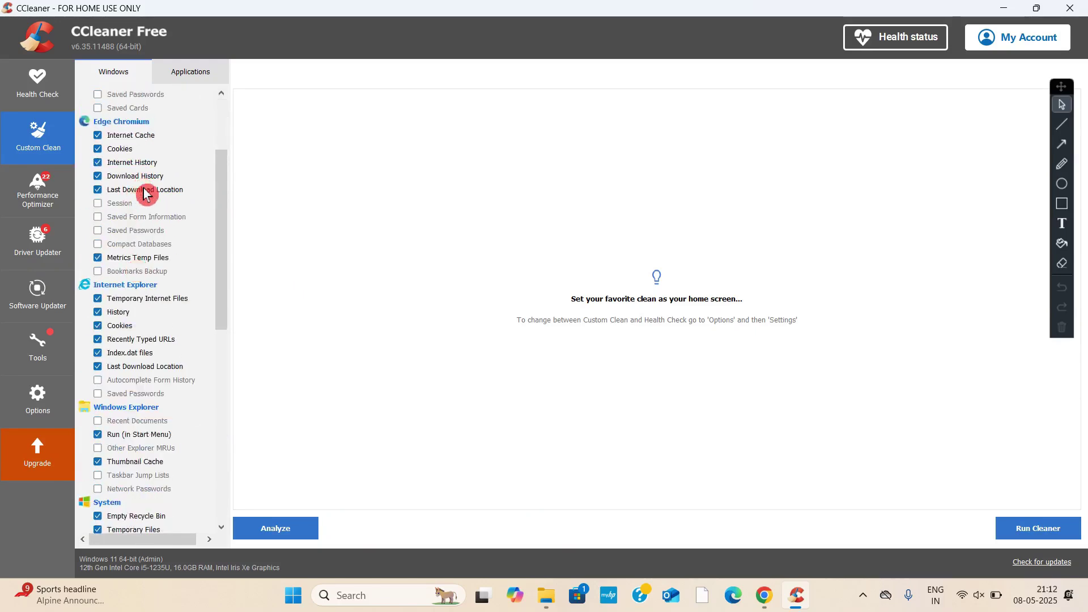
scroll(141, 226, down, 4)
scroll(121, 250, up, 4)
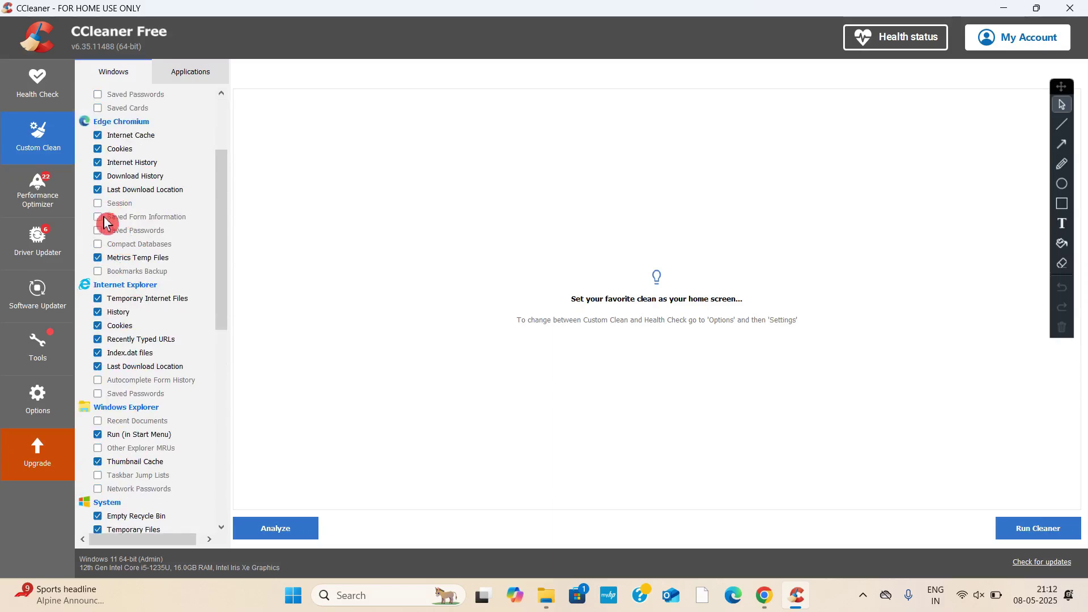
scroll(102, 142, up, 2)
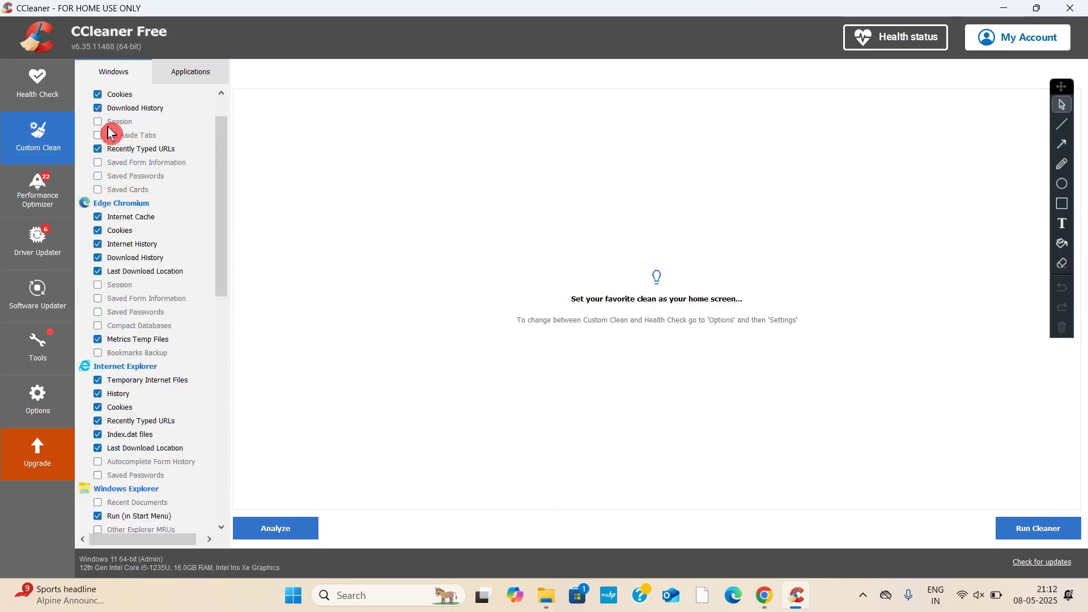
scroll(120, 237, down, 6)
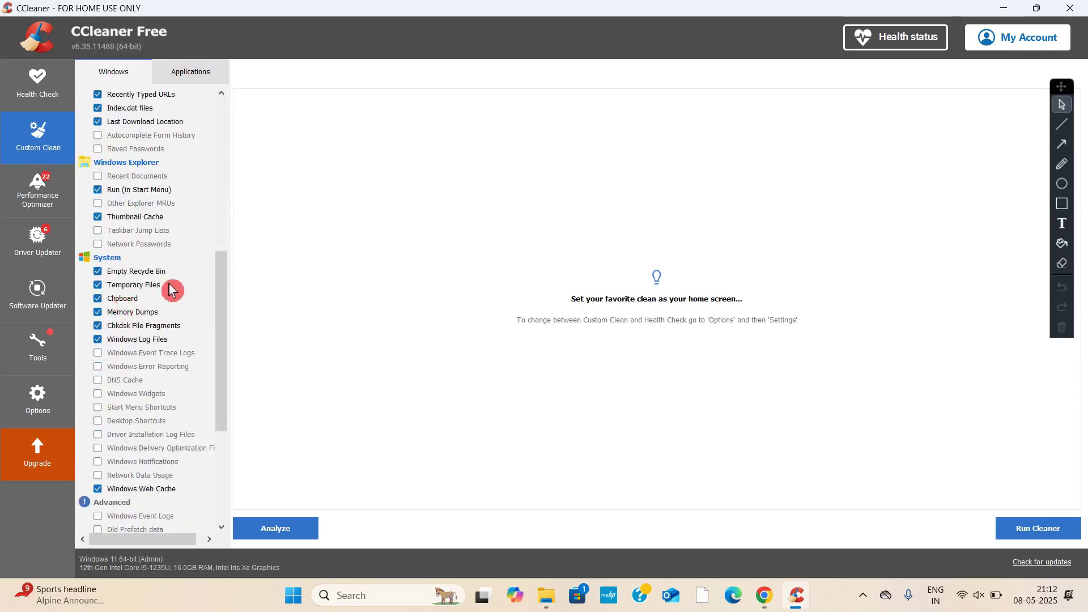
scroll(151, 195, up, 2)
scroll(153, 201, up, 3)
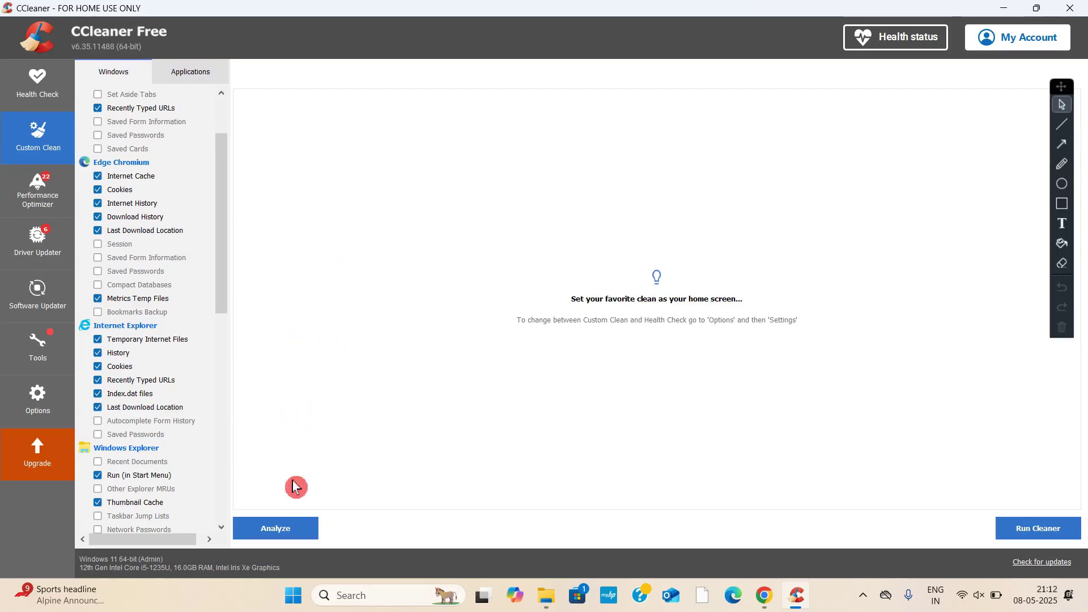
- Analyze the selected cleaning items, allowing Edge Chromium, Google Chrome and Microsoft OneDrive to be closed
click(282, 533)
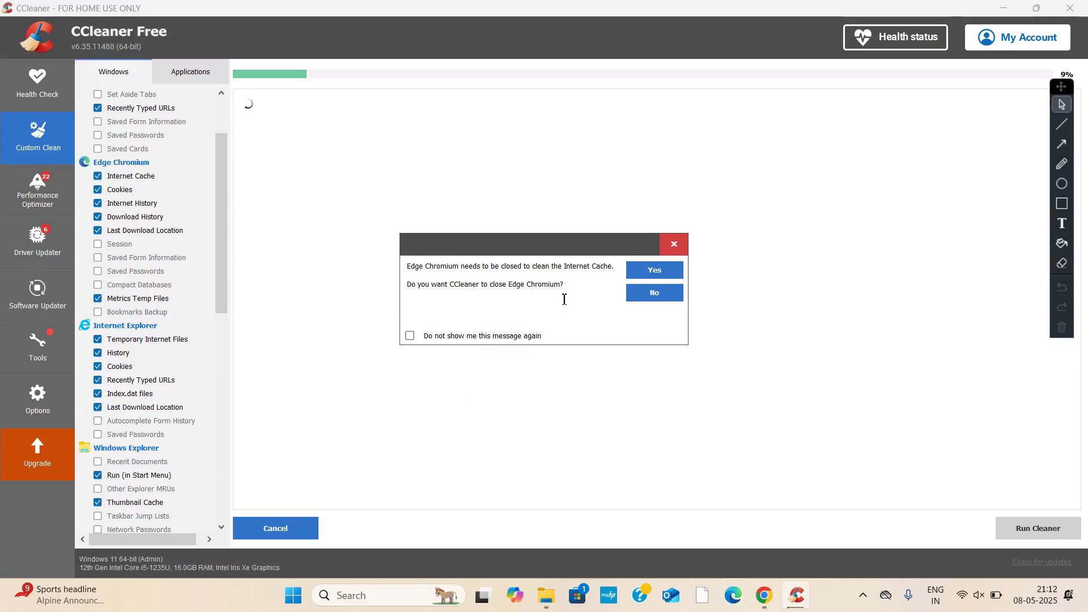
click(658, 272)
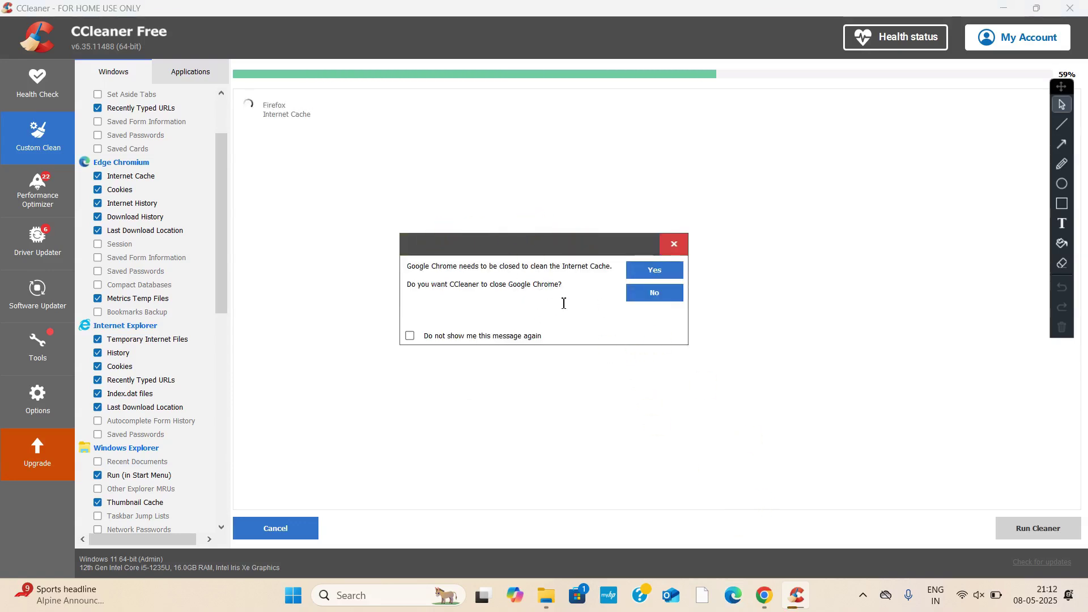
click(656, 277)
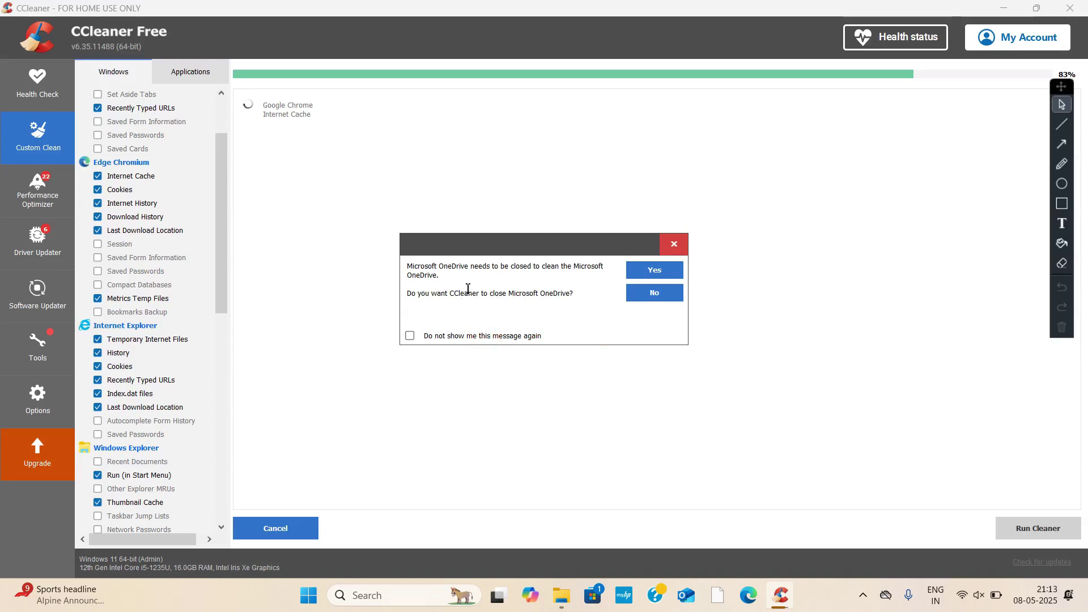
click(649, 274)
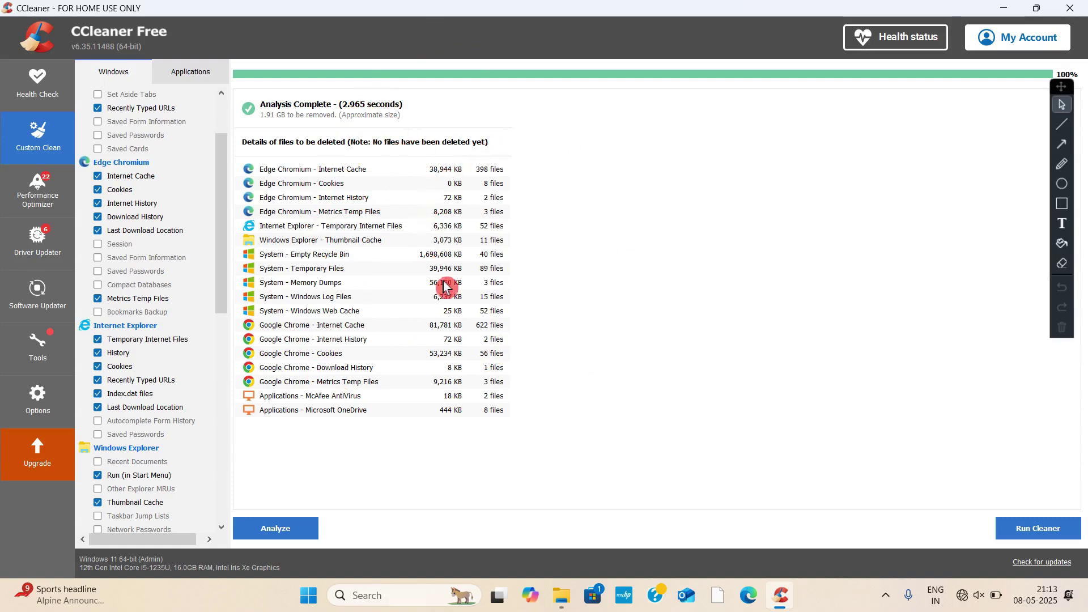
- Run the cleaner on all the analyzed files and confirm their deletion
click(1047, 530)
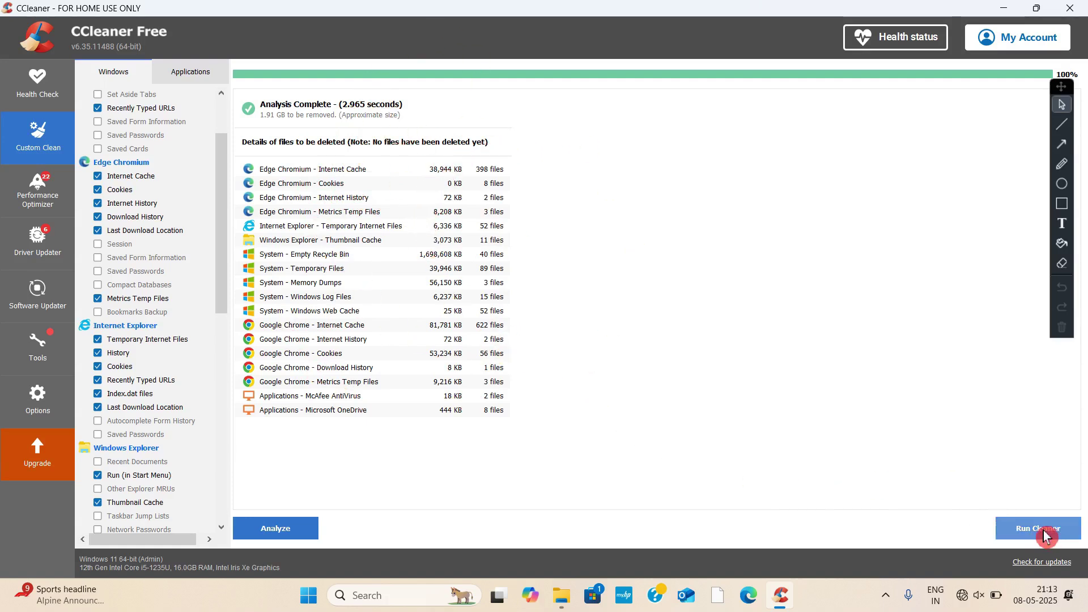
click(664, 279)
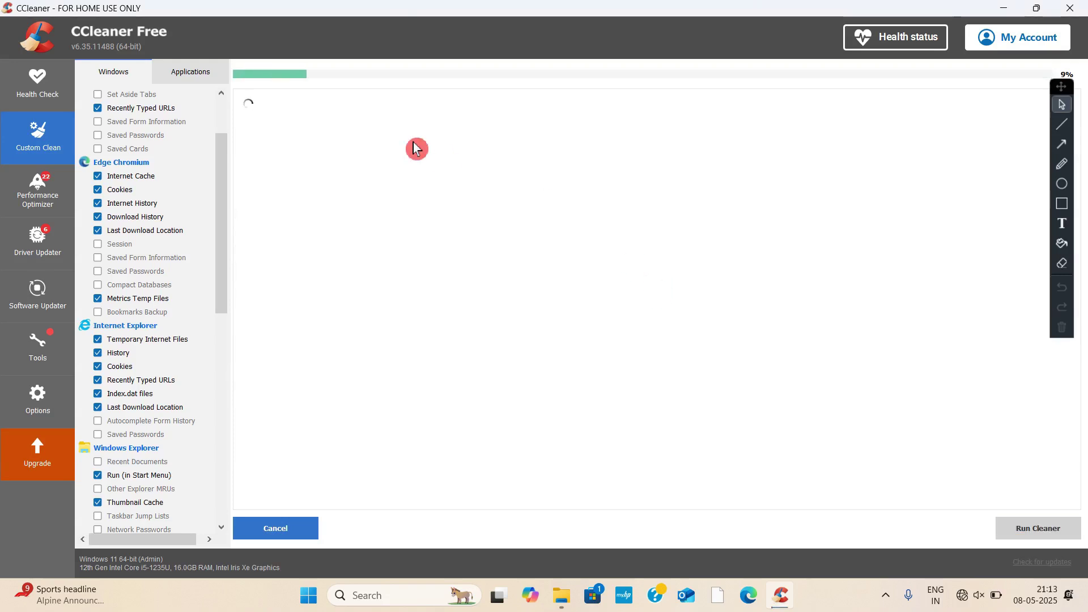